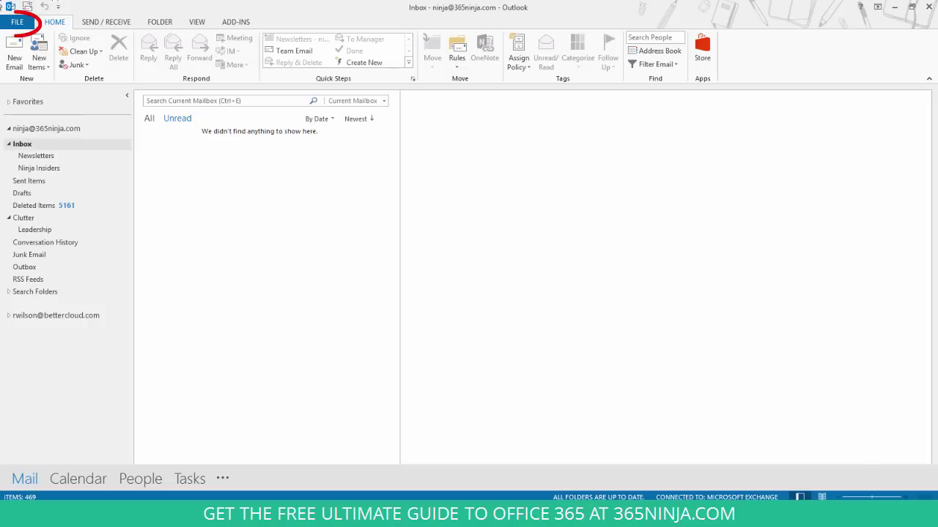
Create a new 'Apply rule on messages I send' rule in Rules and Alerts, adding no conditions
{"action": "left_click", "coordinate": [13, 24]}
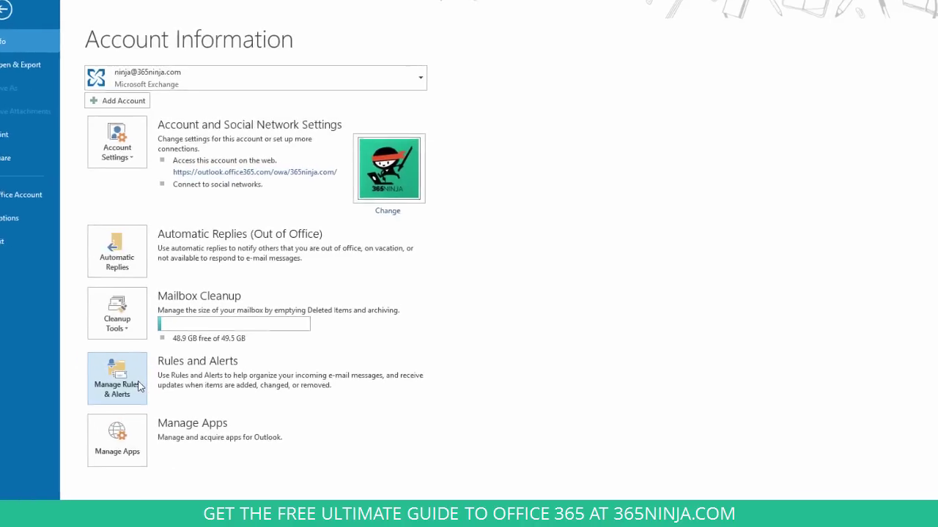
{"action": "left_click", "coordinate": [138, 384]}
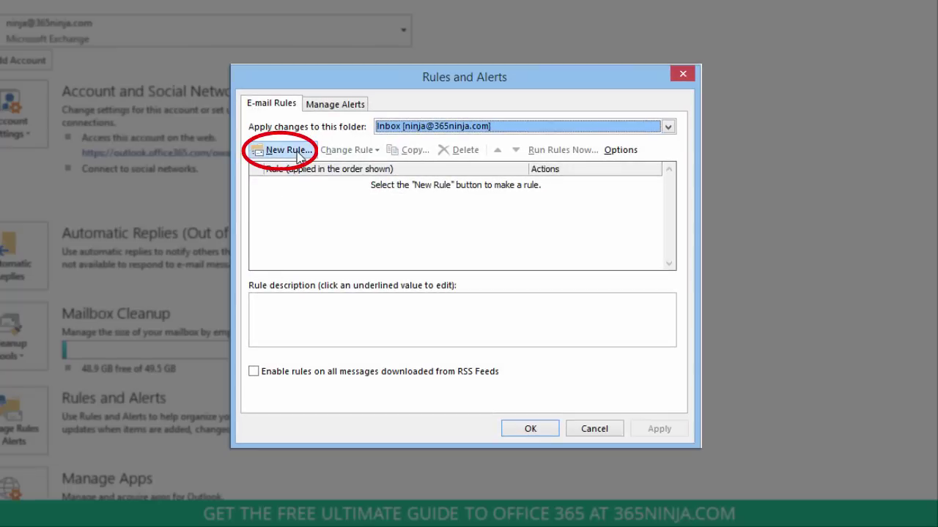
{"action": "left_click", "coordinate": [288, 150]}
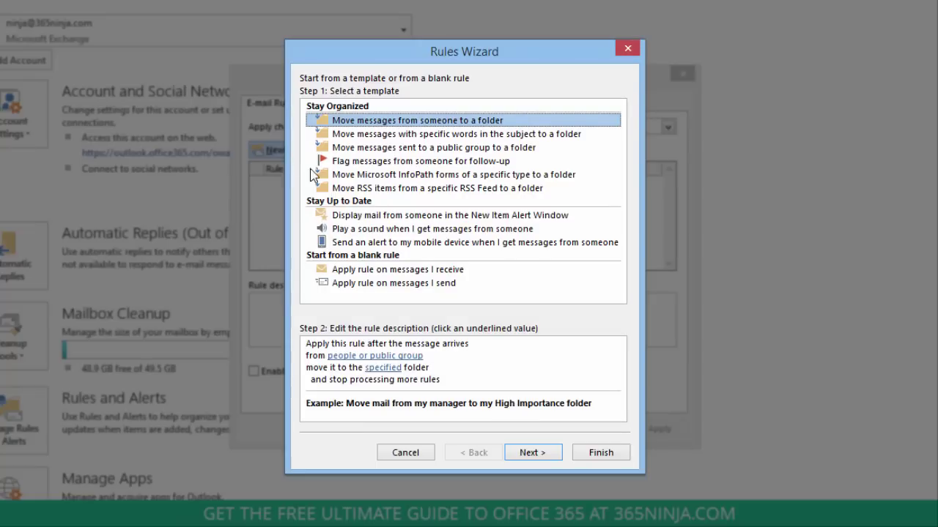
{"action": "left_click", "coordinate": [435, 284]}
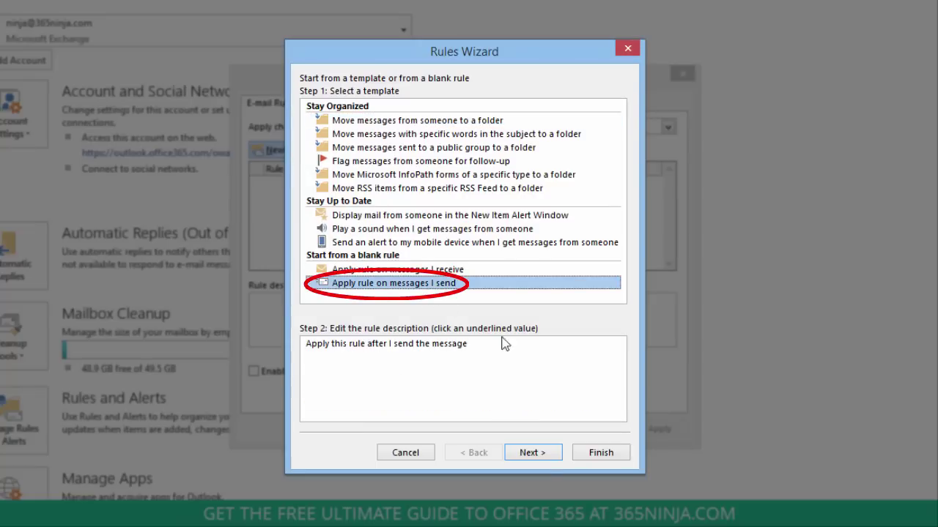
{"action": "left_click", "coordinate": [550, 460]}
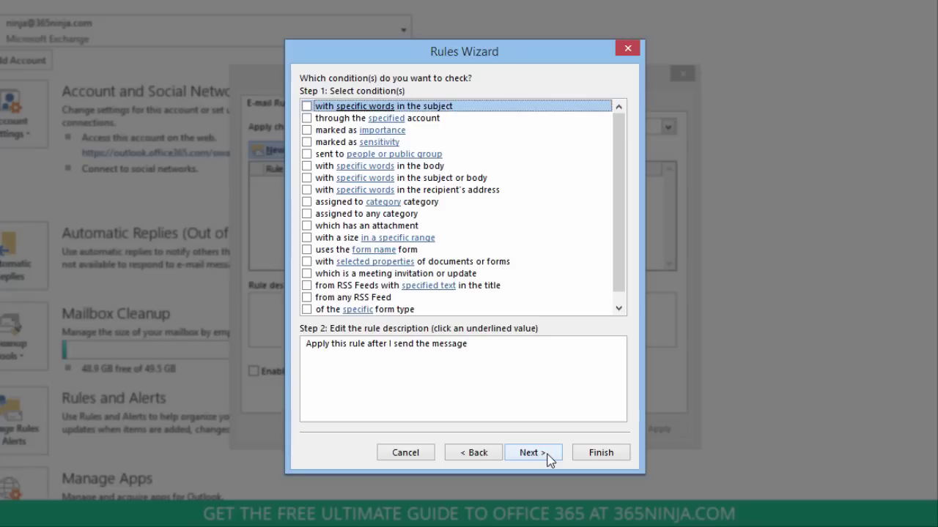
{"action": "left_click", "coordinate": [550, 459]}
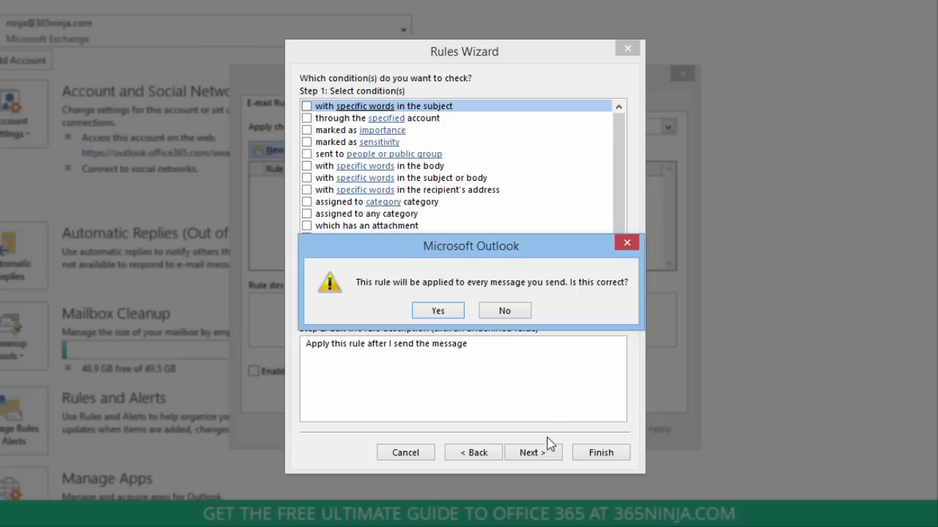
Confirm the rule covers every sent message and defer their delivery by 2 minutes
{"action": "left_click", "coordinate": [456, 315]}
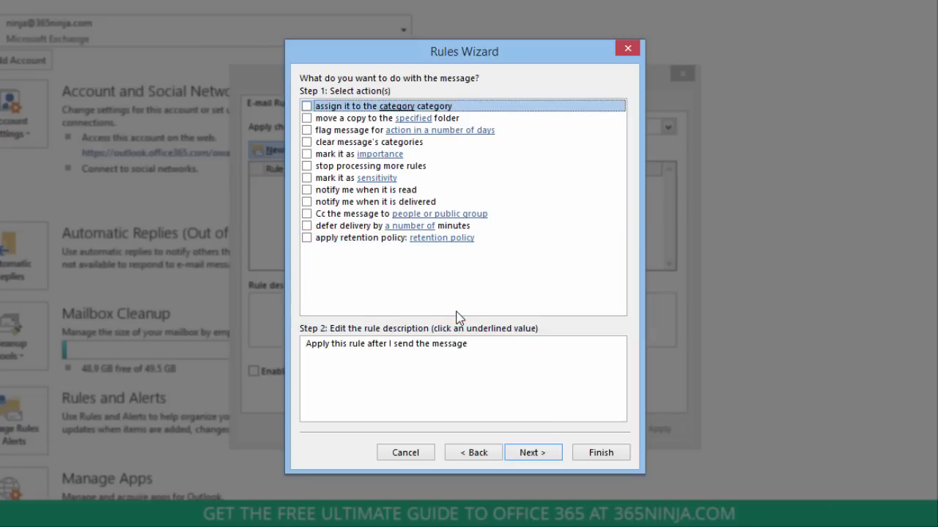
{"action": "left_click", "coordinate": [307, 226]}
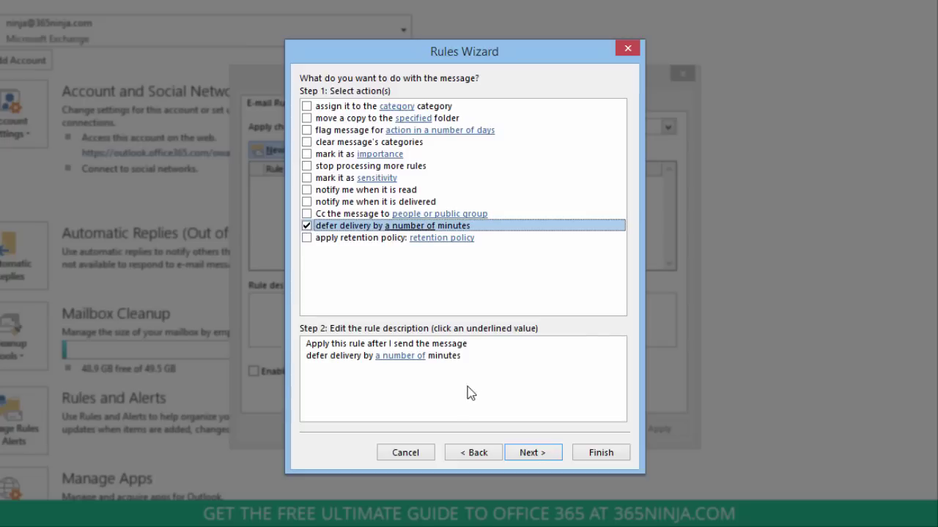
{"action": "left_click", "coordinate": [415, 362]}
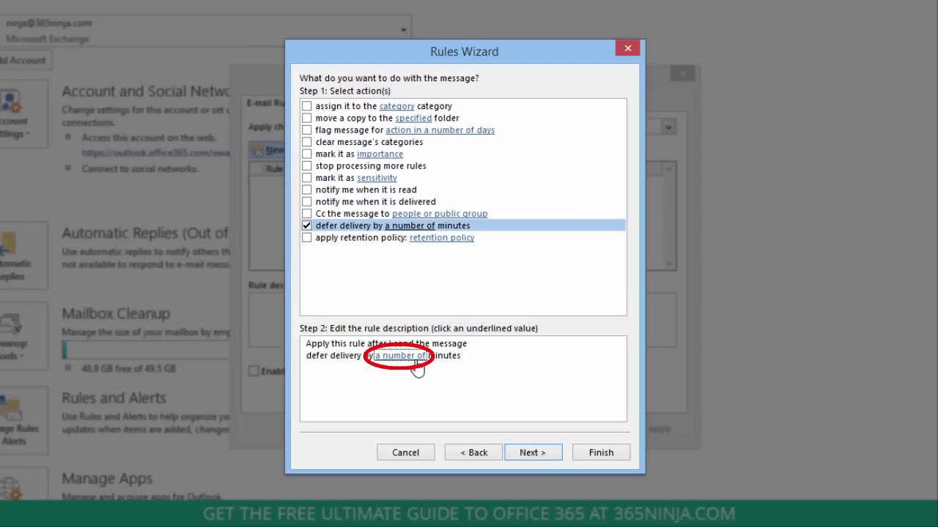
{"action": "left_click", "coordinate": [416, 367]}
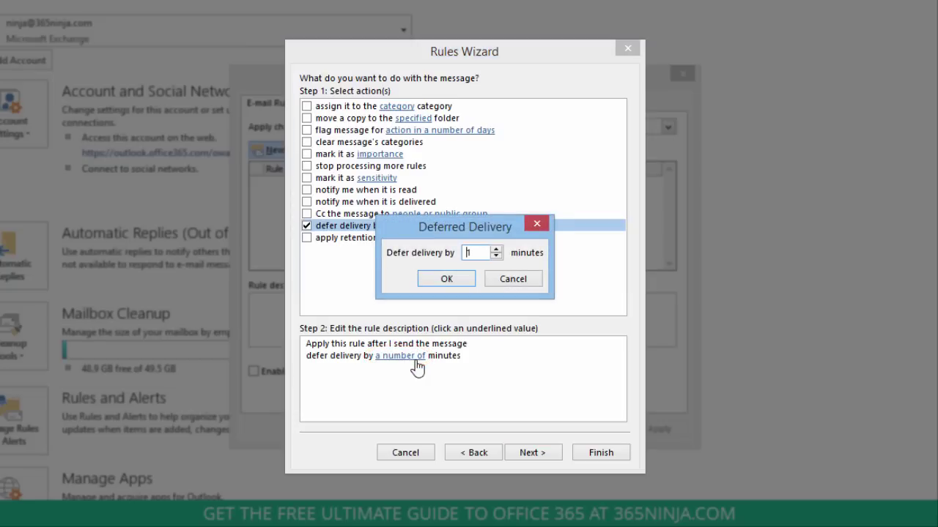
{"action": "left_click_drag", "start_coordinate": [478, 253], "coordinate": [461, 252]}
{"action": "type", "text": "2"}
{"action": "left_click", "coordinate": [469, 276]}
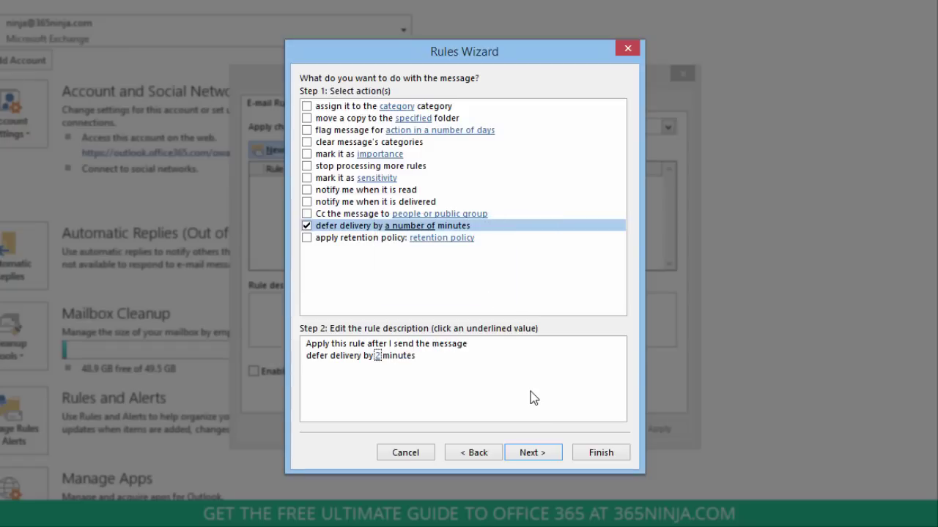
Skip exceptions, name the rule 'Undo Send', finish it, and accept the client-only warning
{"action": "left_click", "coordinate": [544, 454]}
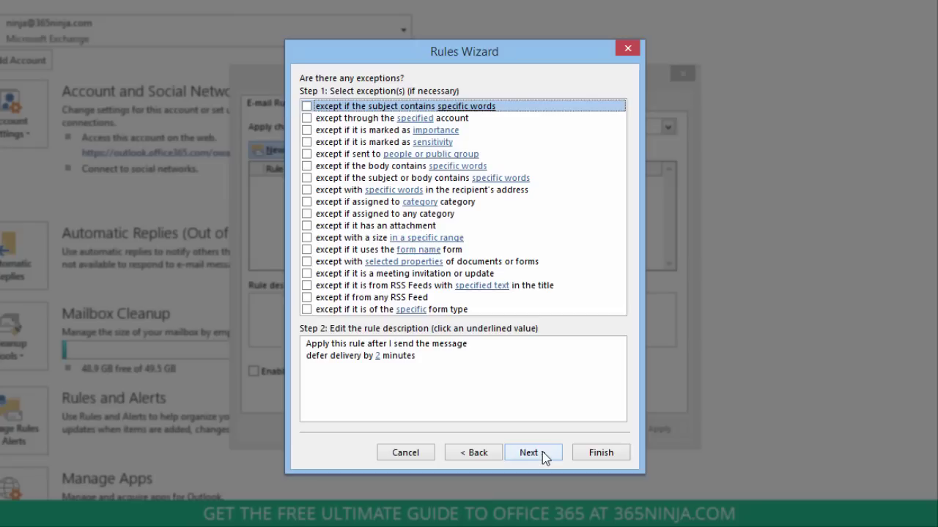
{"action": "left_click", "coordinate": [542, 454]}
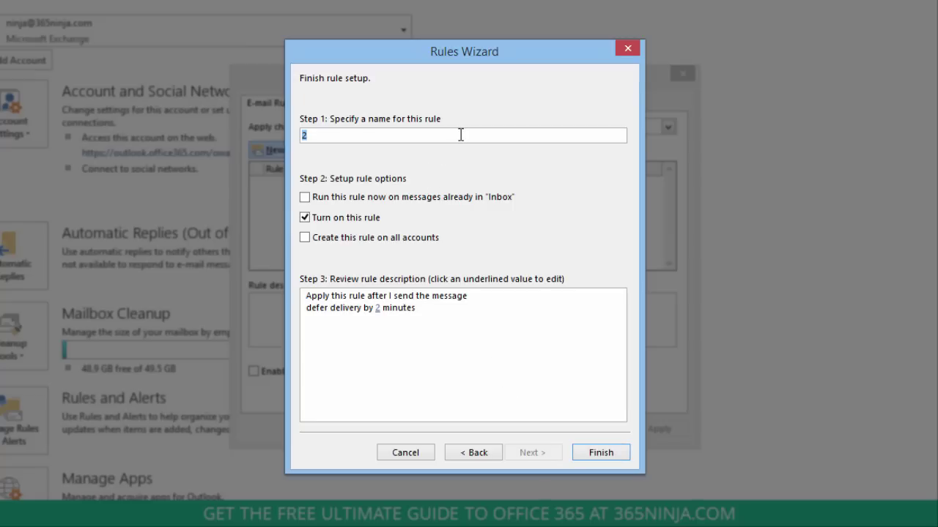
{"action": "type", "text": "Undo Sen"}
{"action": "type", "text": "d"}
{"action": "key", "text": "BackSpace"}
{"action": "type", "text": "d"}
{"action": "left_click", "coordinate": [597, 456]}
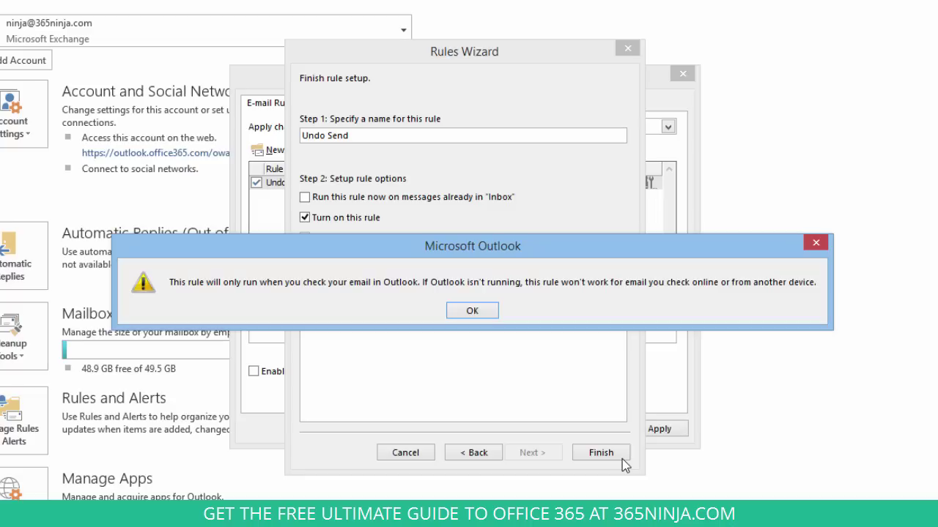
{"action": "left_click", "coordinate": [472, 311]}
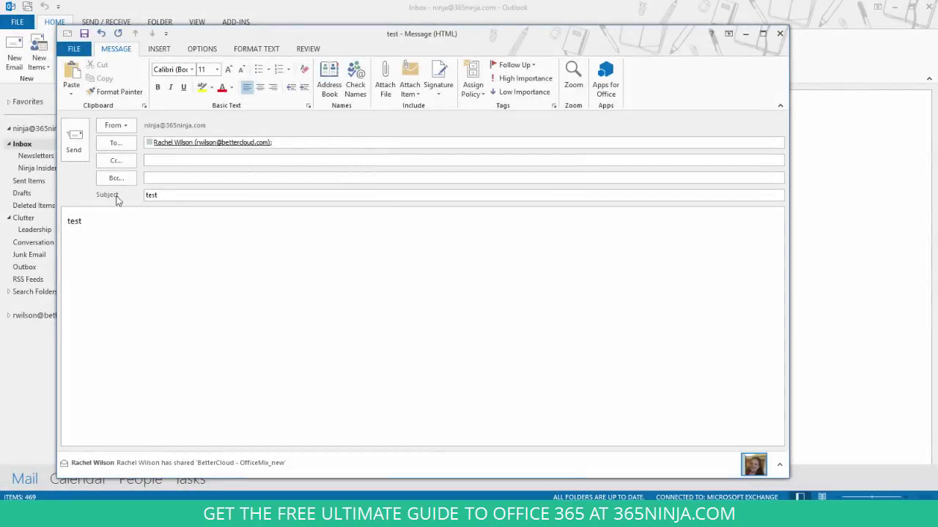
Send the test message, then reopen it in the Outbox and delete it before delivery
{"action": "left_click", "coordinate": [73, 140]}
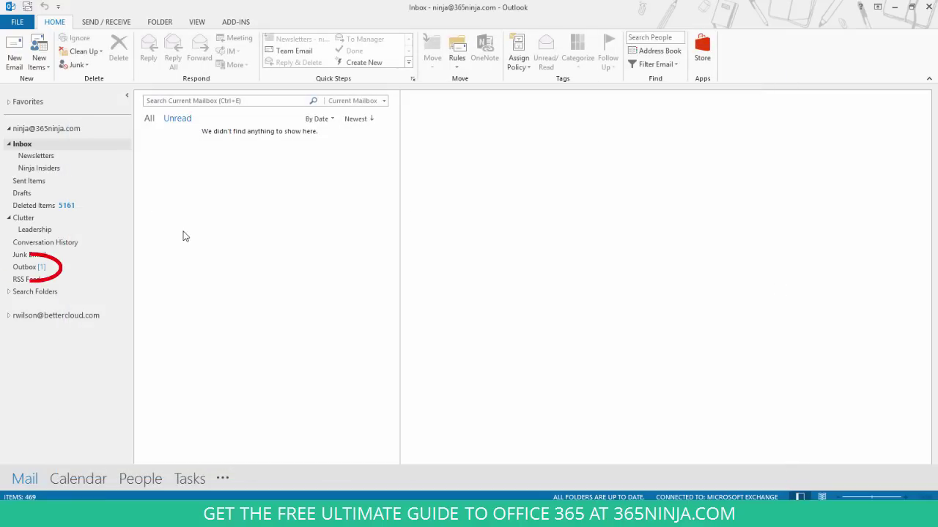
{"action": "left_click", "coordinate": [42, 271]}
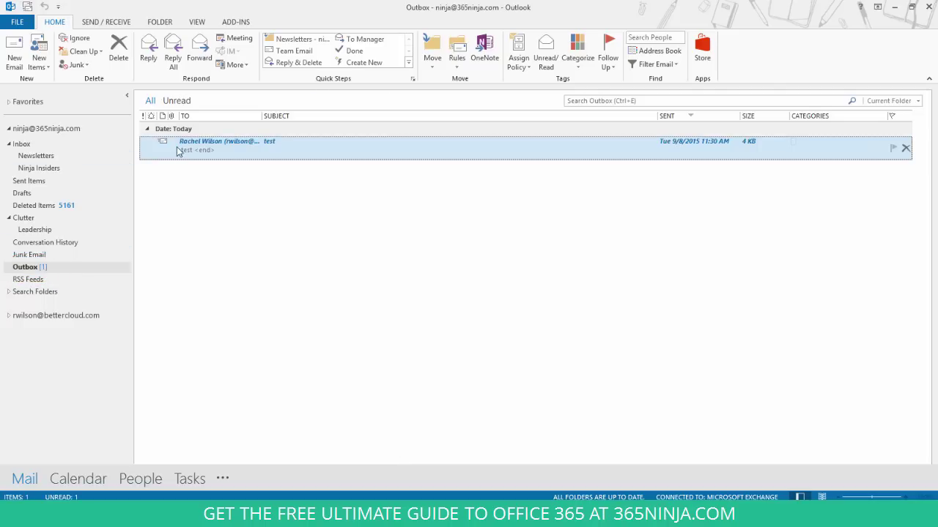
{"action": "double_click", "coordinate": [204, 150]}
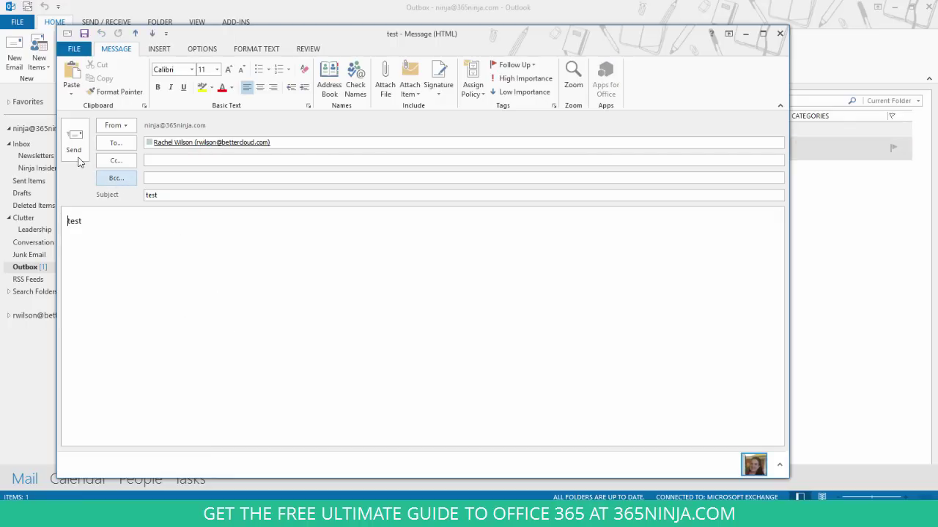
{"action": "key", "text": "Escape"}
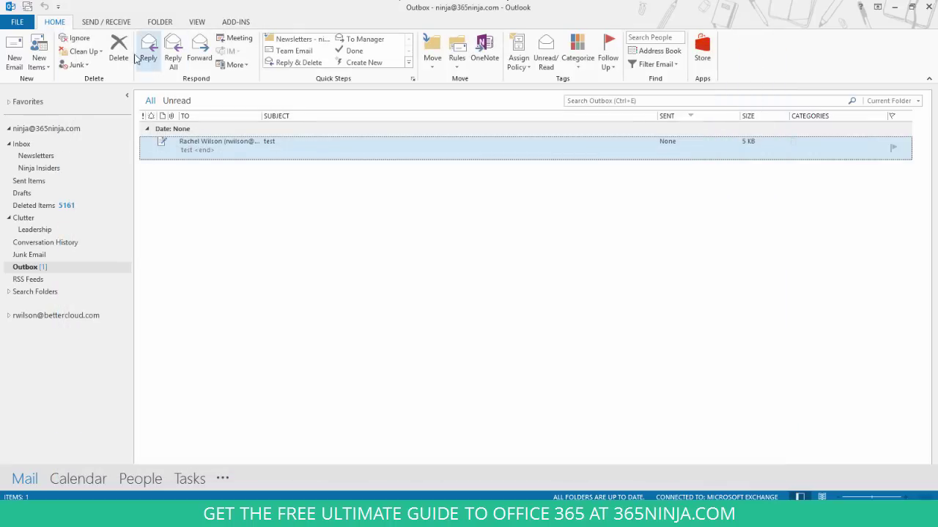
{"action": "left_click", "coordinate": [118, 57]}
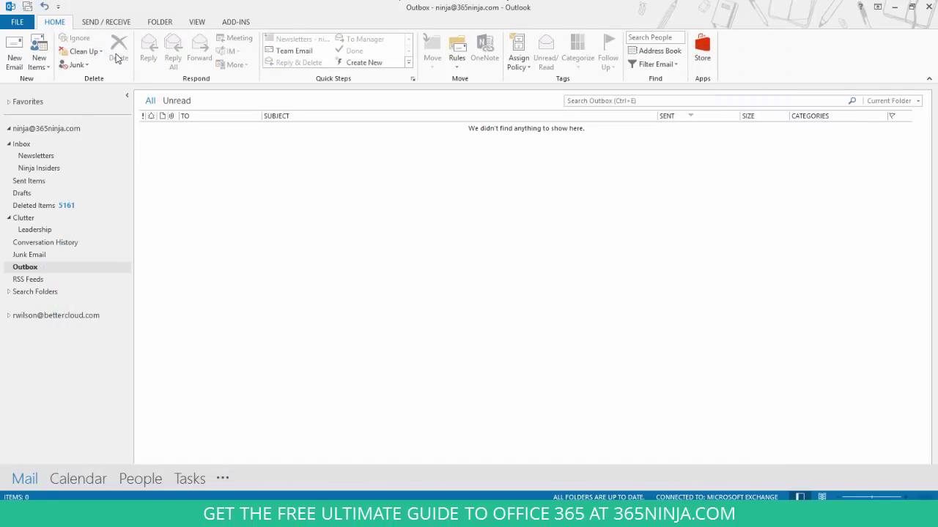